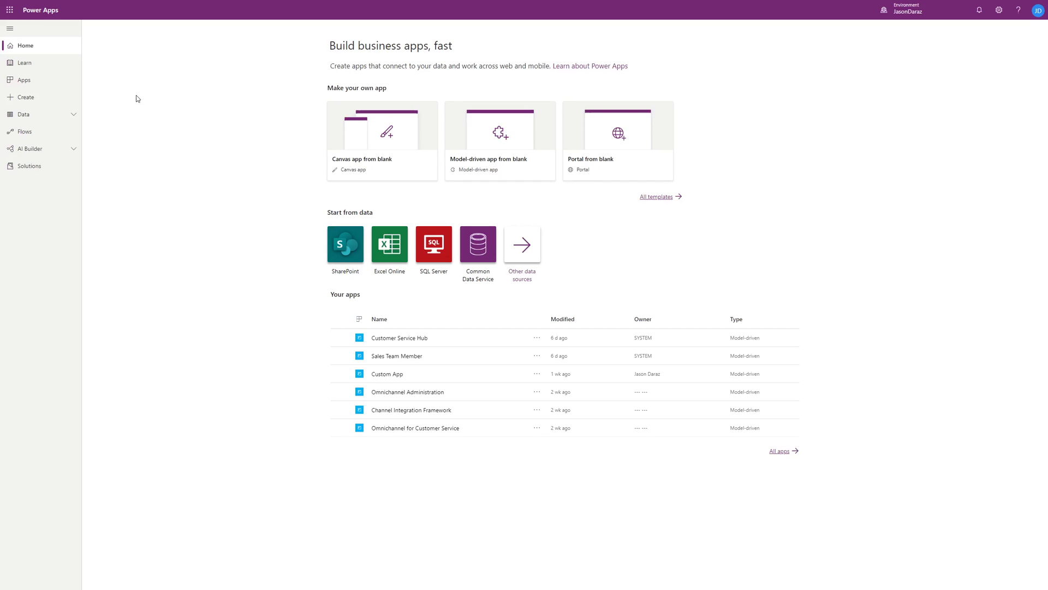
Add the existing Activity entity to the Enabling Kanban solution.
click(41, 171)
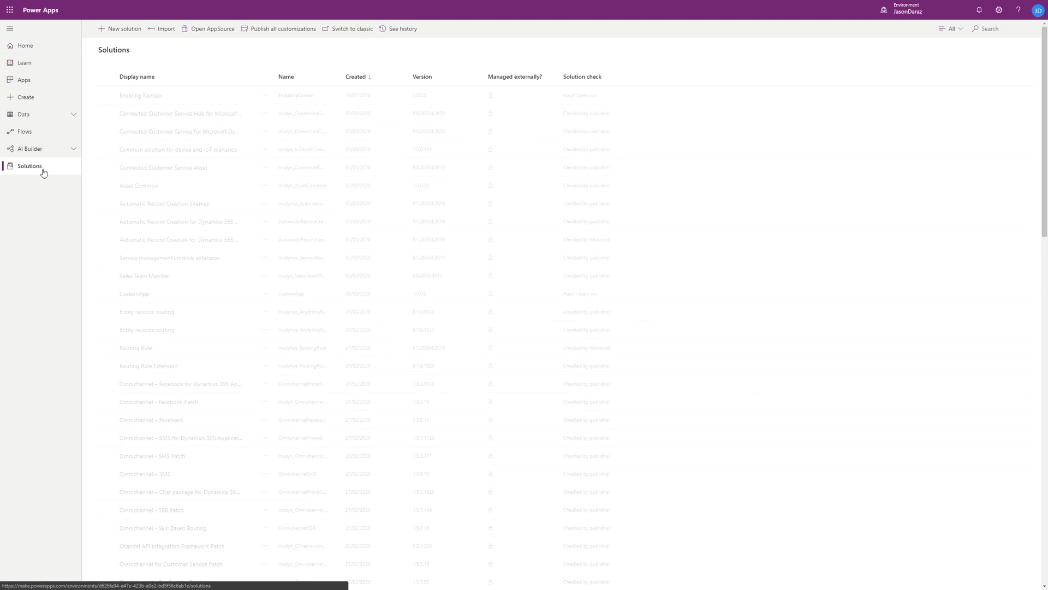
click(136, 97)
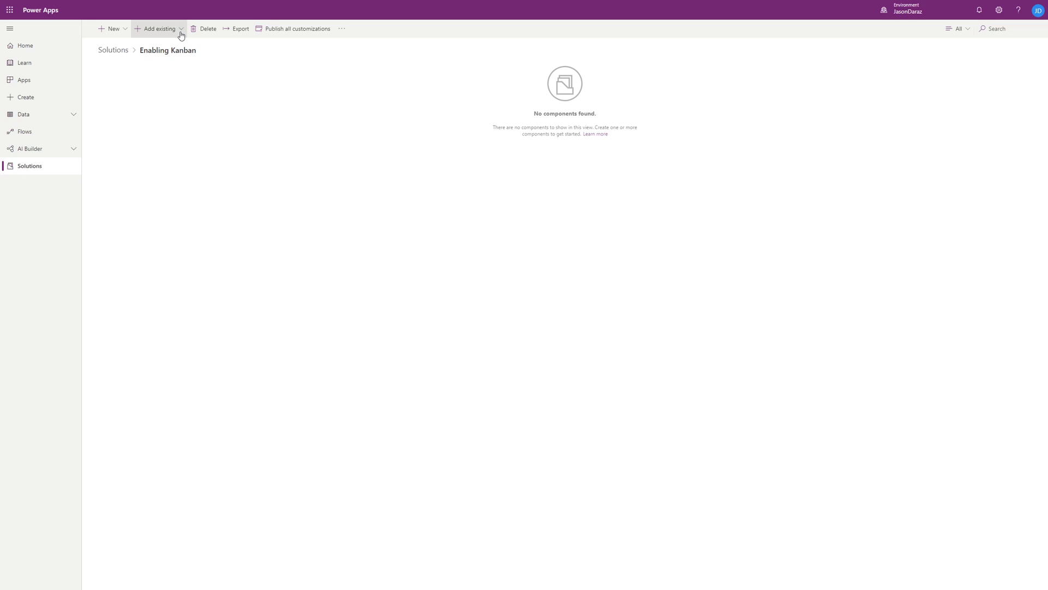
click(180, 35)
click(171, 87)
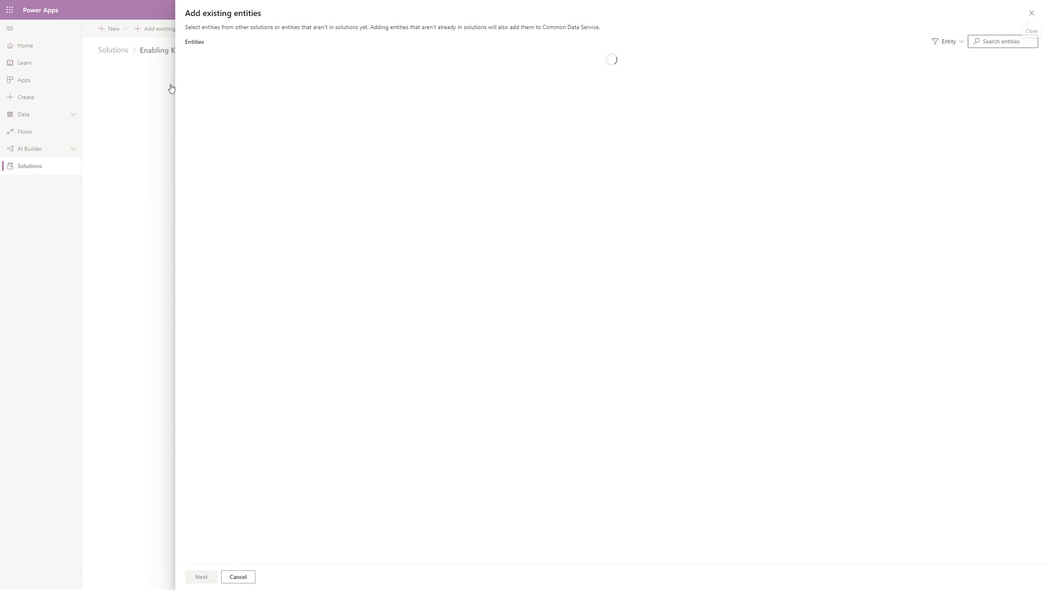
click(195, 173)
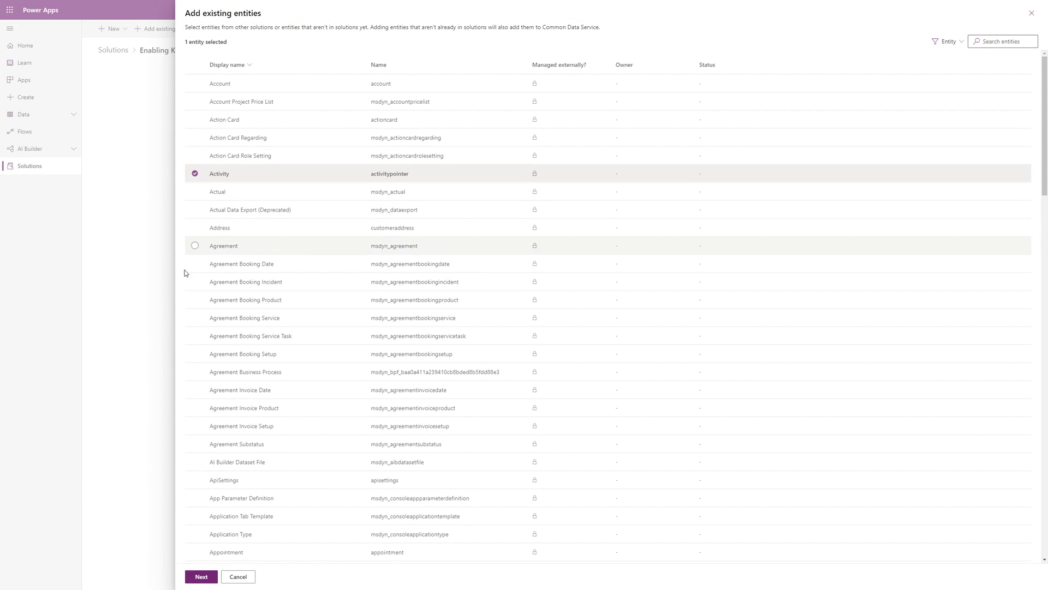
click(200, 576)
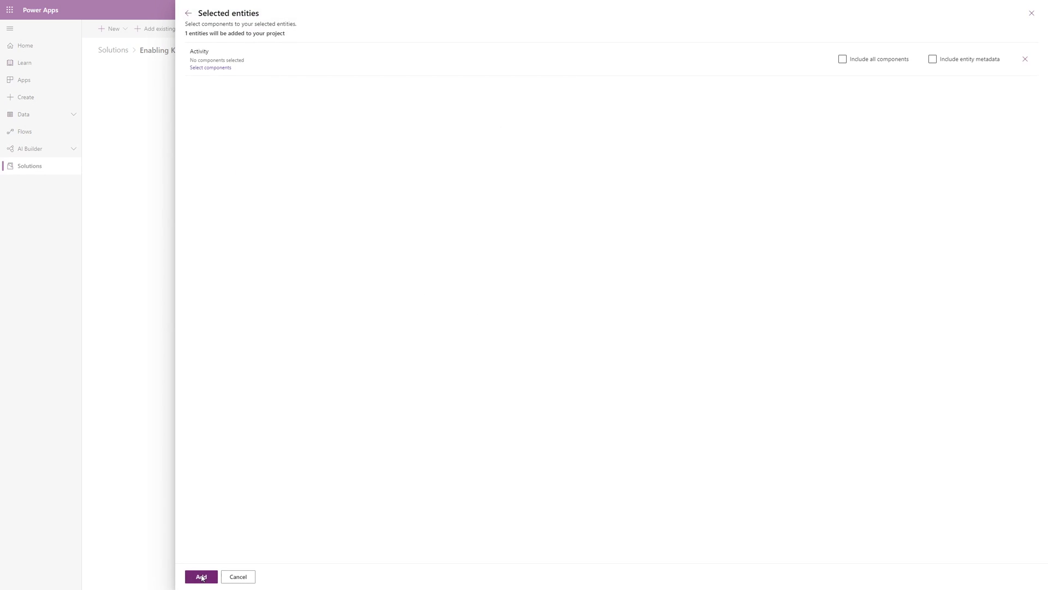
click(201, 577)
Search 'opp' and add the existing Opportunity entity to the solution.
click(185, 28)
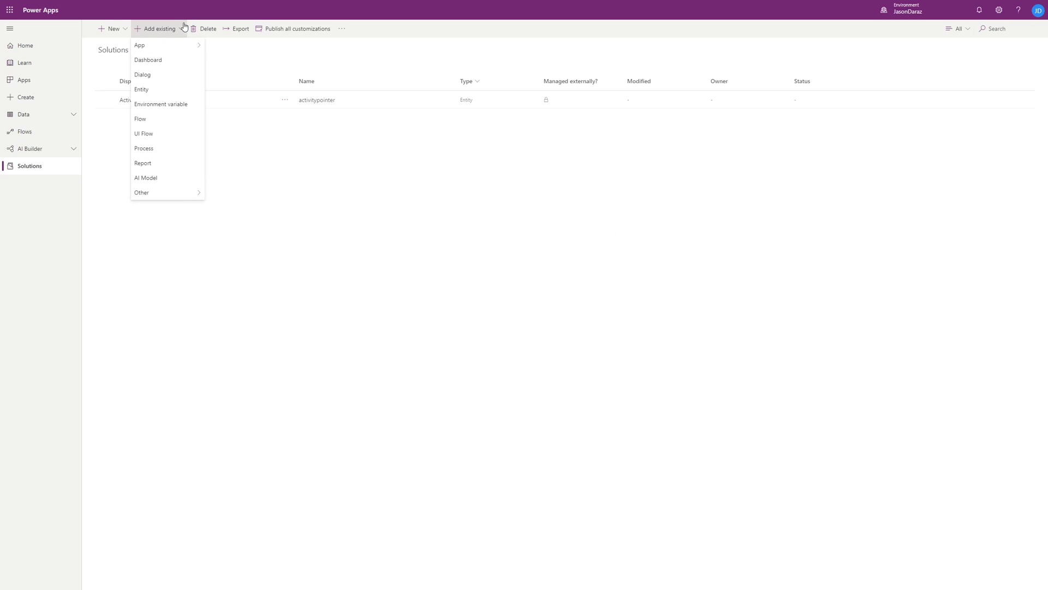
click(181, 90)
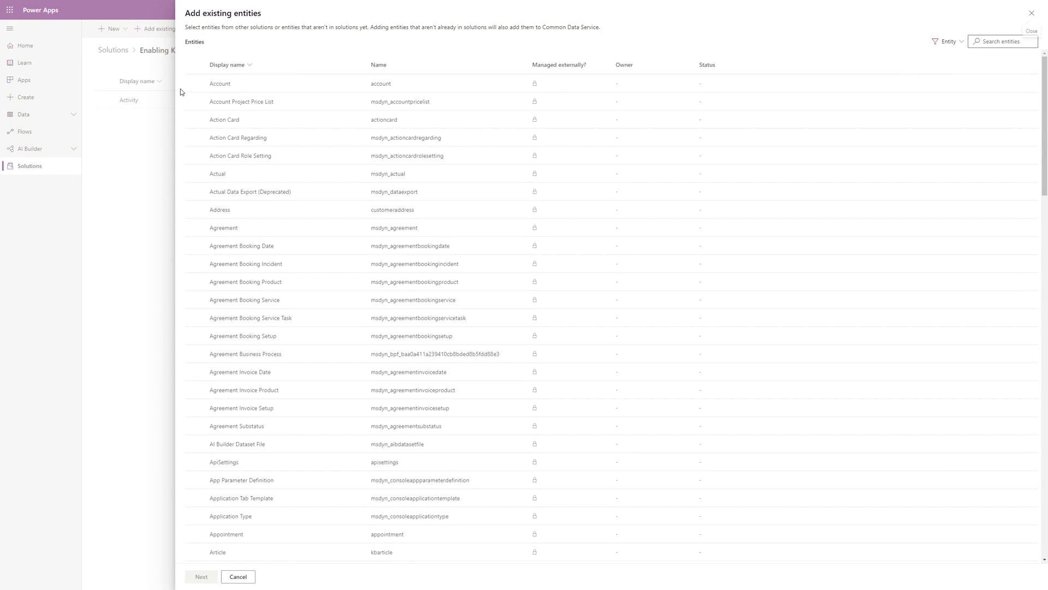
click(992, 40)
text(opp)
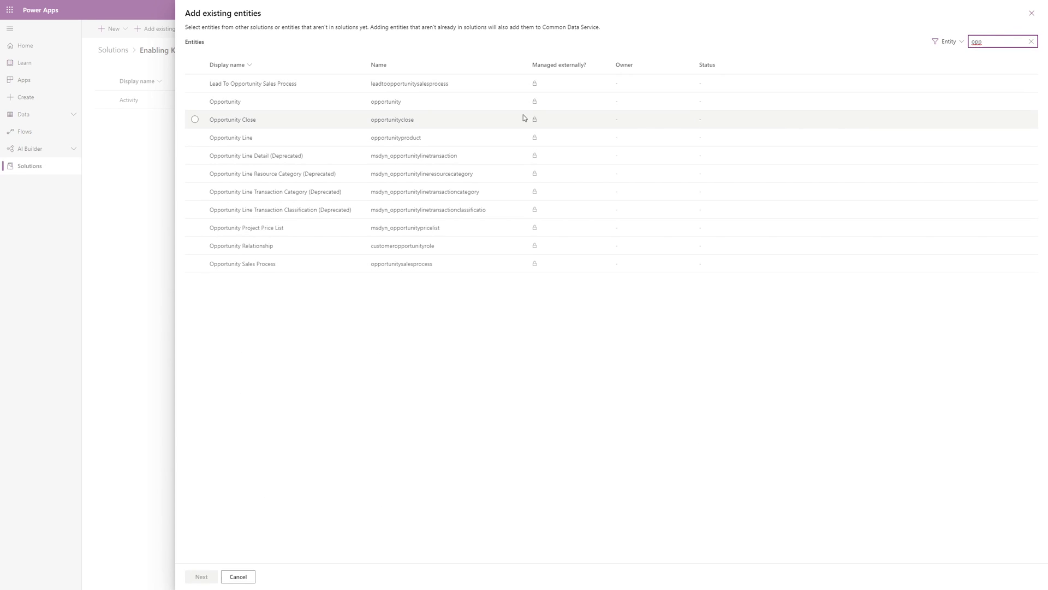
click(195, 101)
click(201, 576)
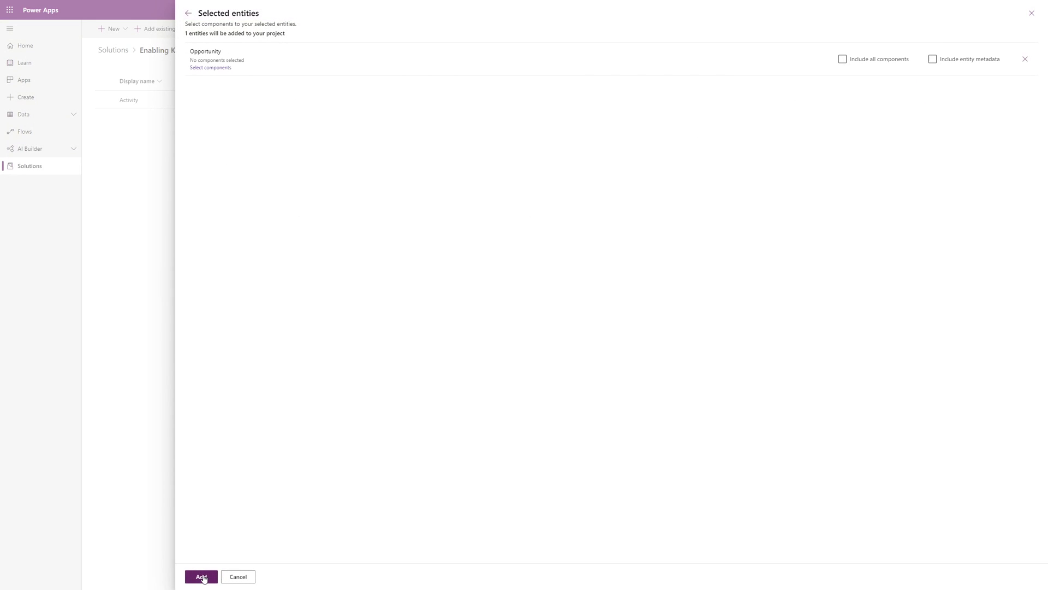
click(202, 576)
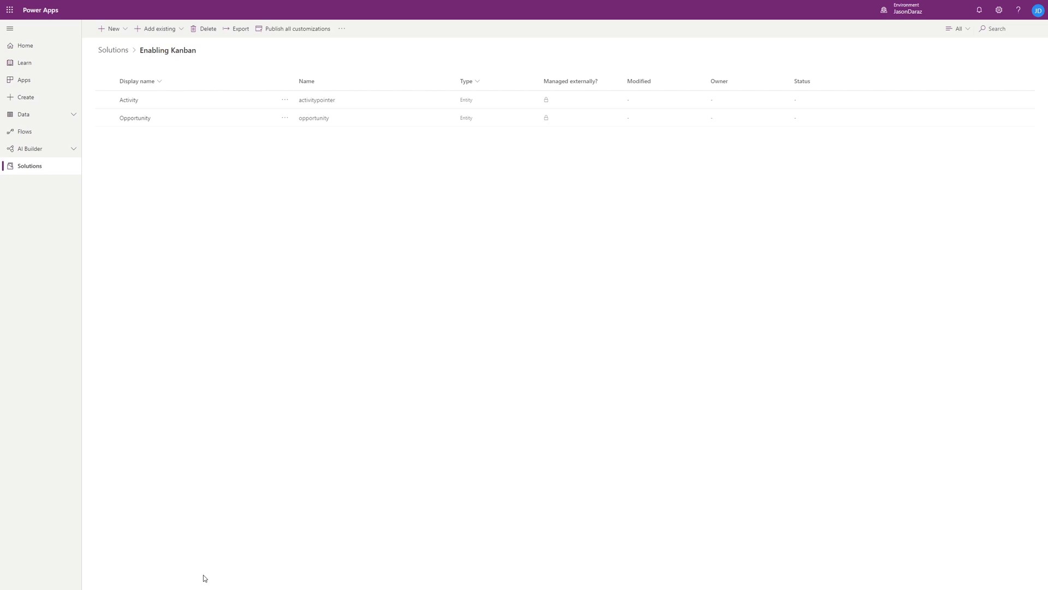
Switch the solution to the classic editor and open the Activity entity's controls.
click(344, 29)
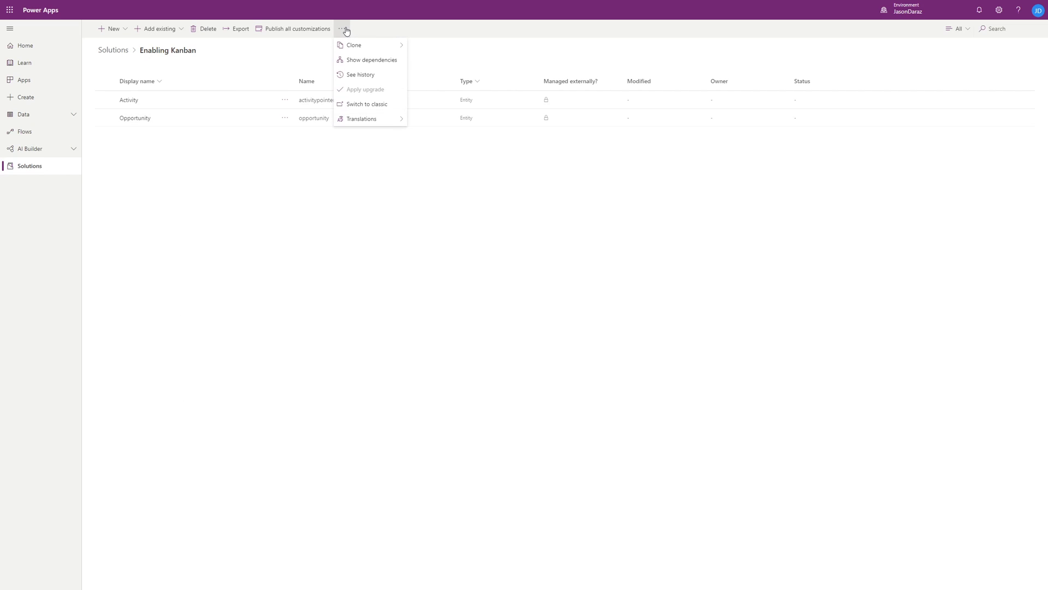
click(365, 103)
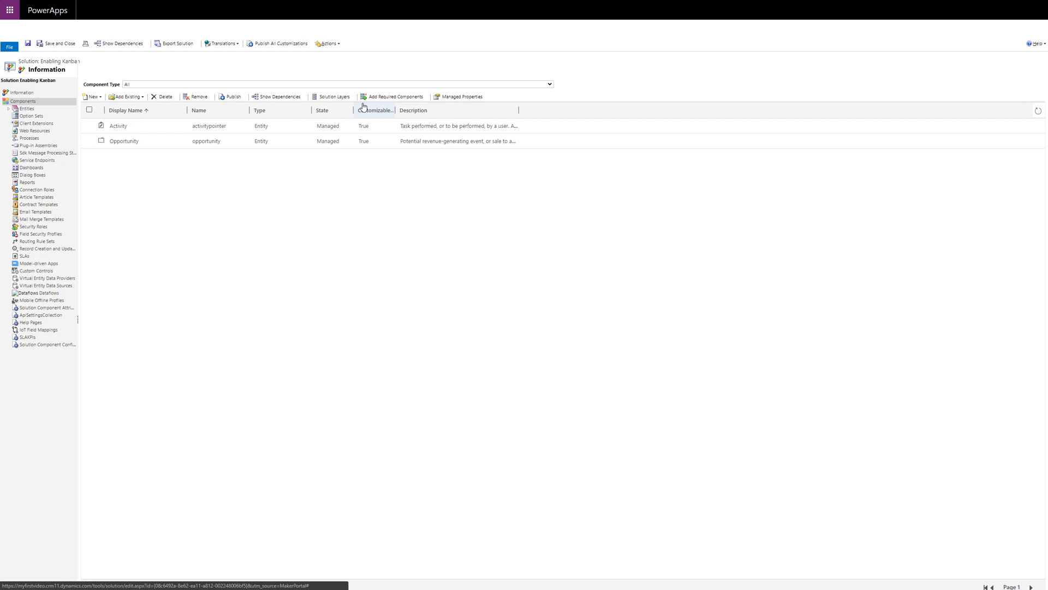
double_click(120, 127)
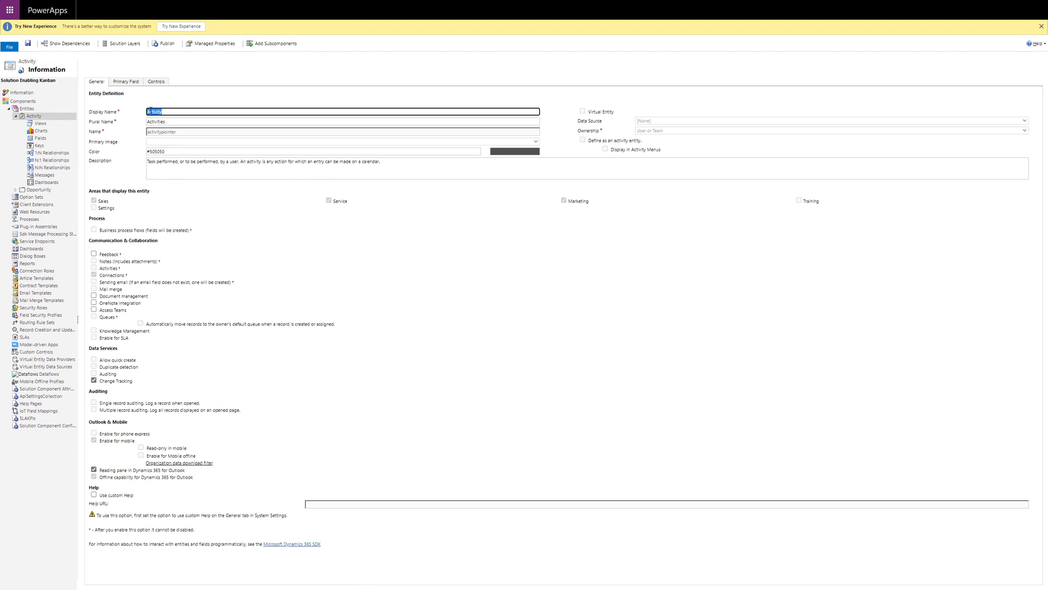
click(158, 83)
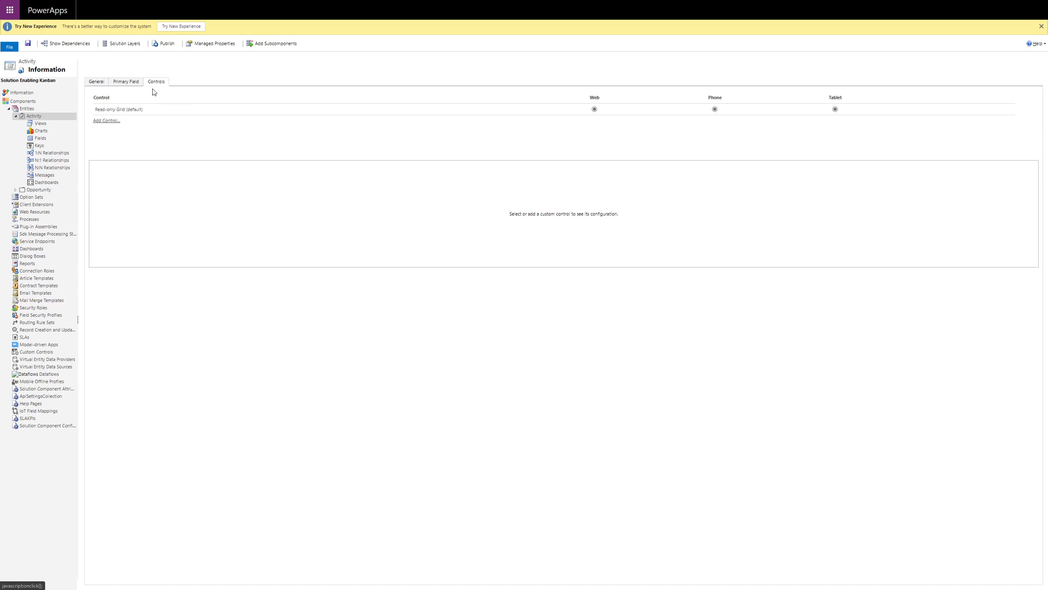
Add the Kanban control to Activity, make it the Web control, and save.
click(111, 121)
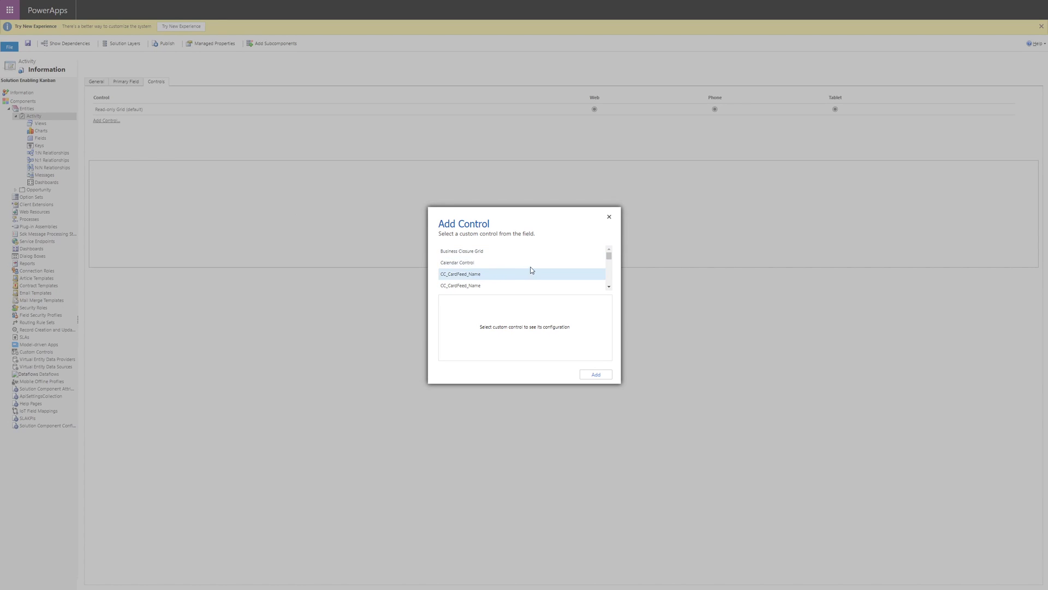
scroll(533, 268, down, 5)
scroll(531, 267, down, 2)
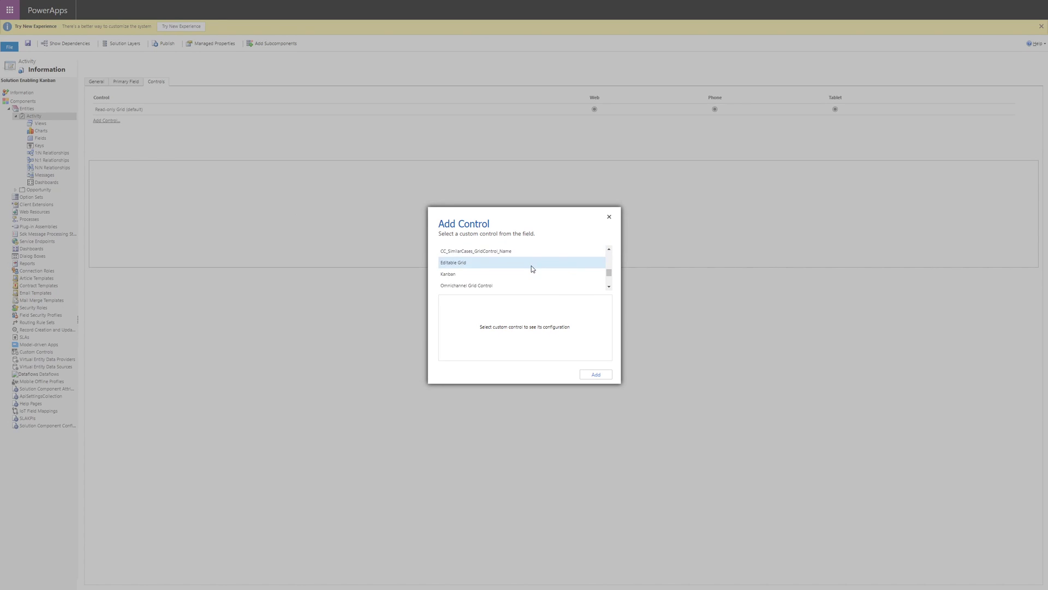
click(533, 274)
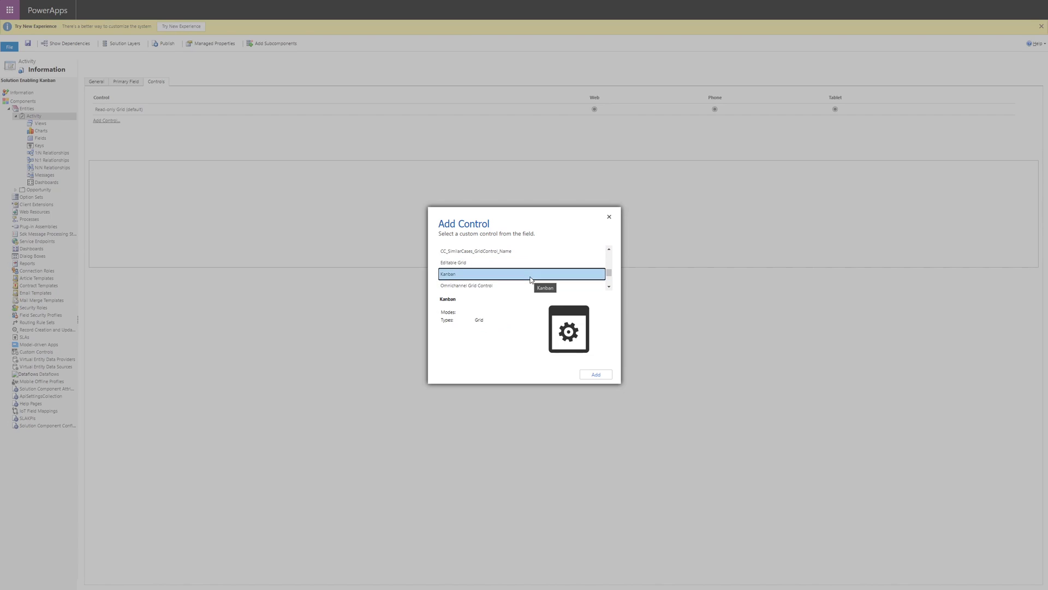
click(599, 378)
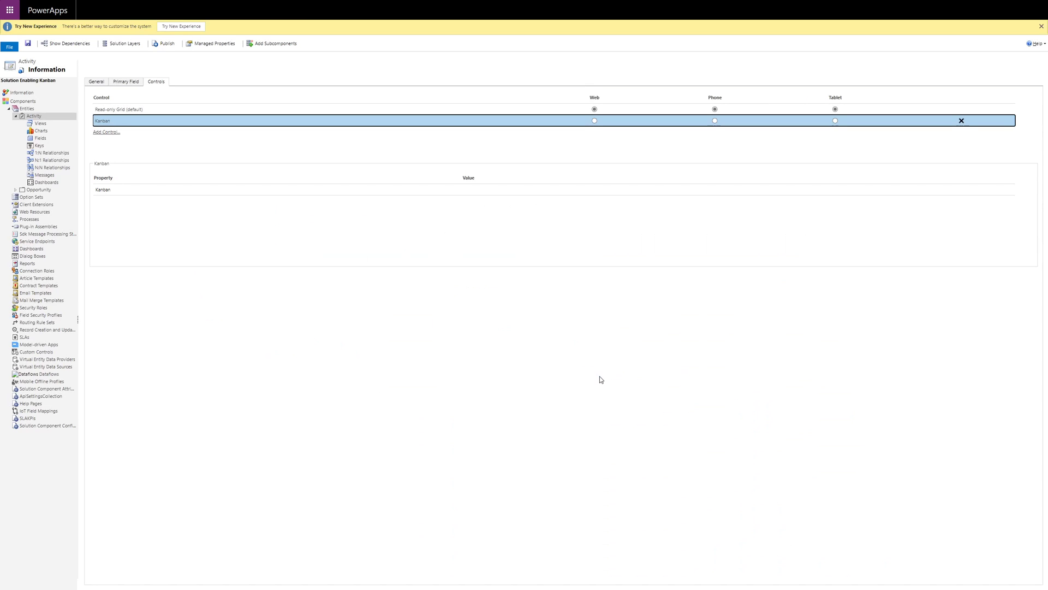
click(594, 121)
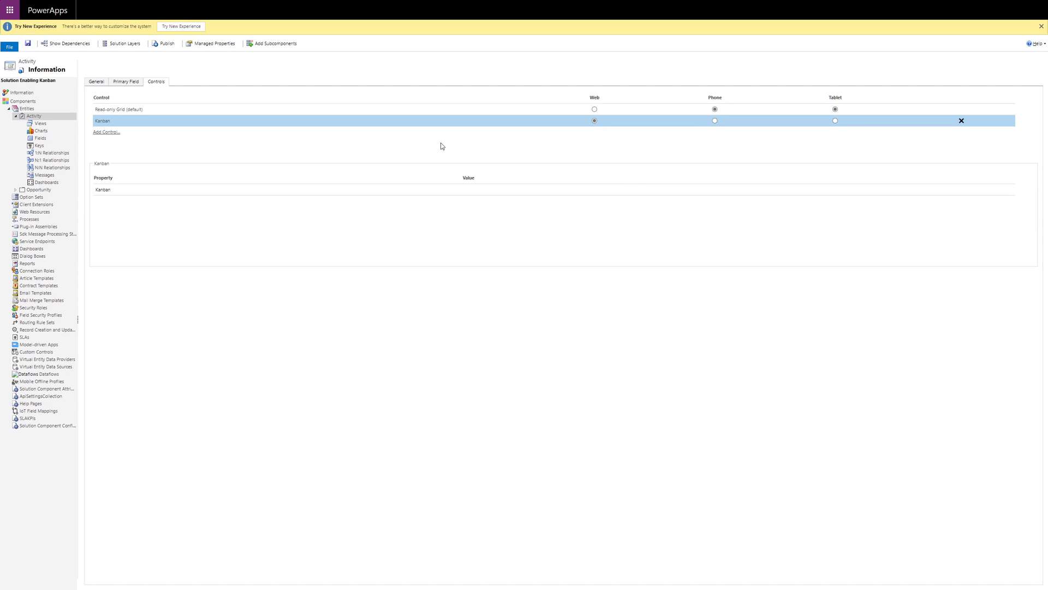
click(29, 46)
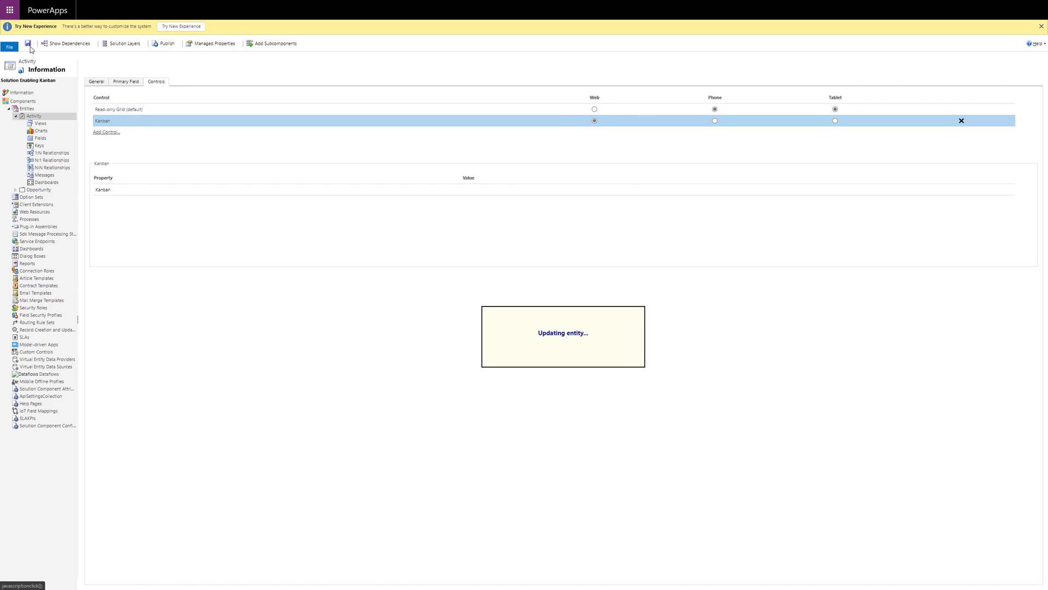
Add a Kanban control to the Opportunity entity as its Web default, then save.
click(37, 190)
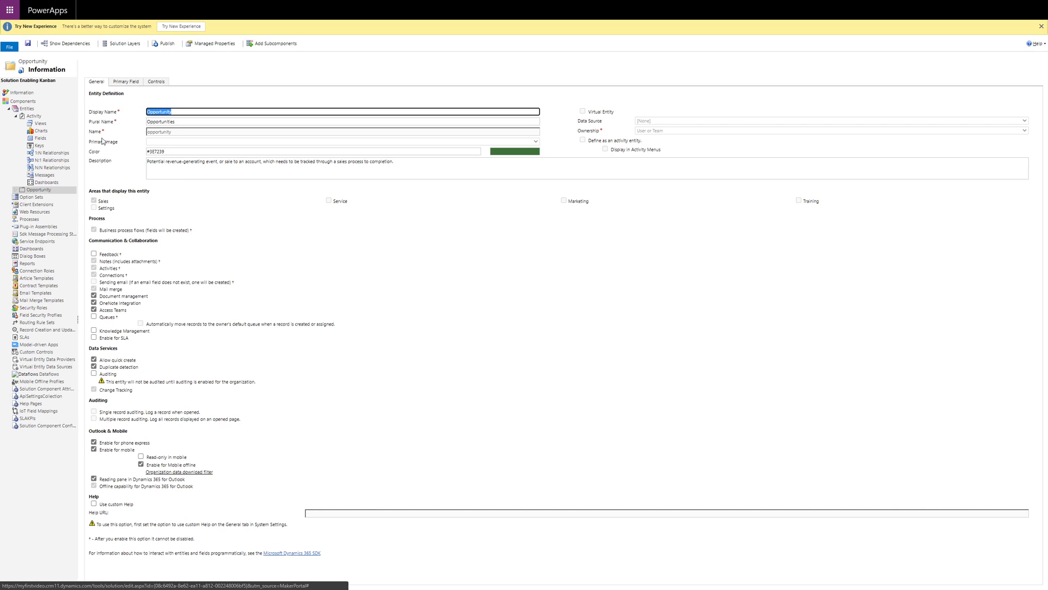
click(156, 82)
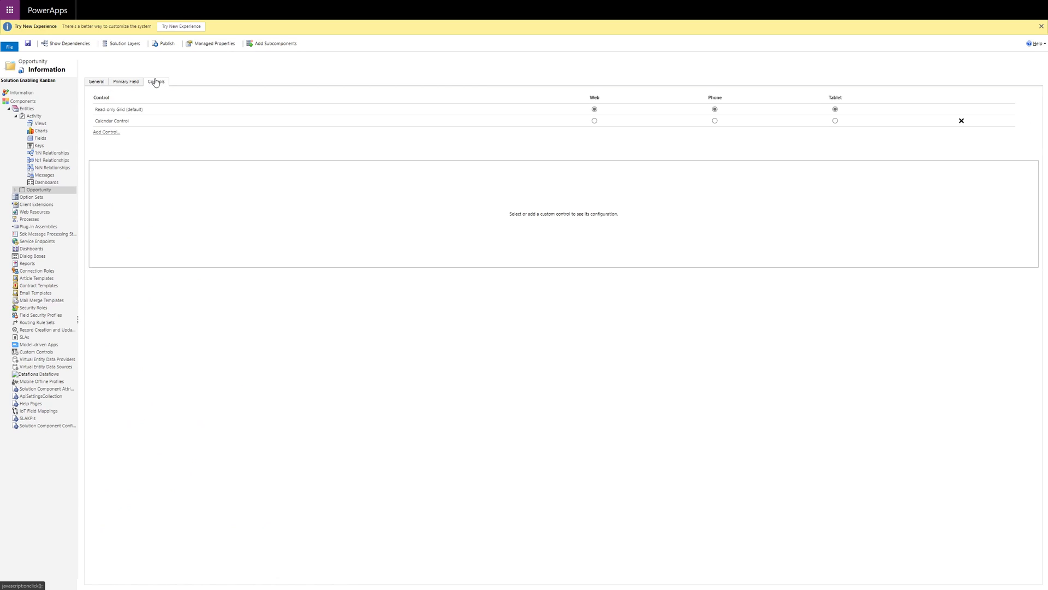
click(112, 132)
scroll(516, 268, down, 5)
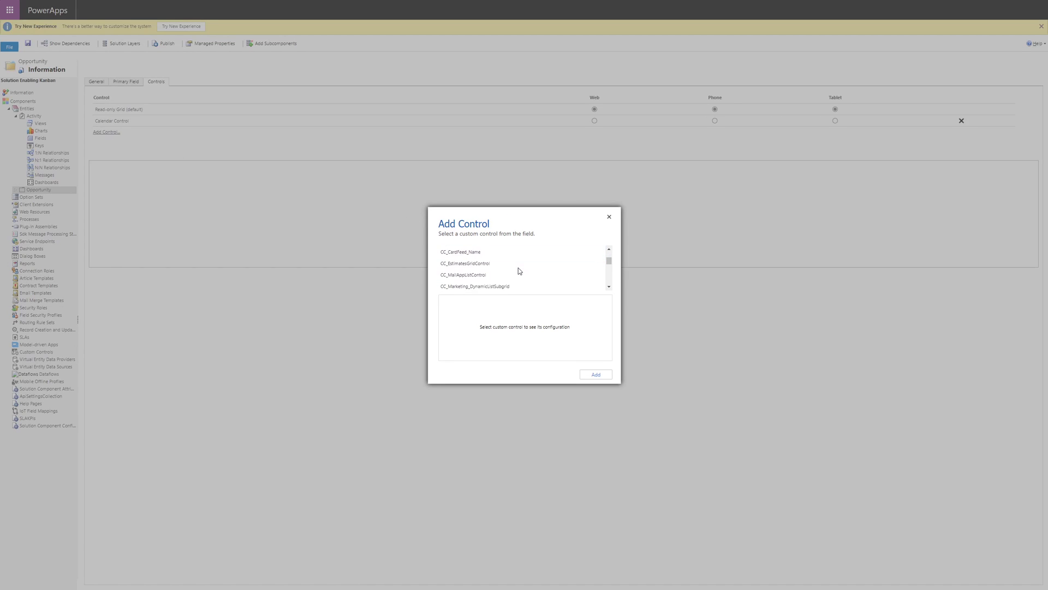
scroll(519, 271, down, 1)
click(508, 267)
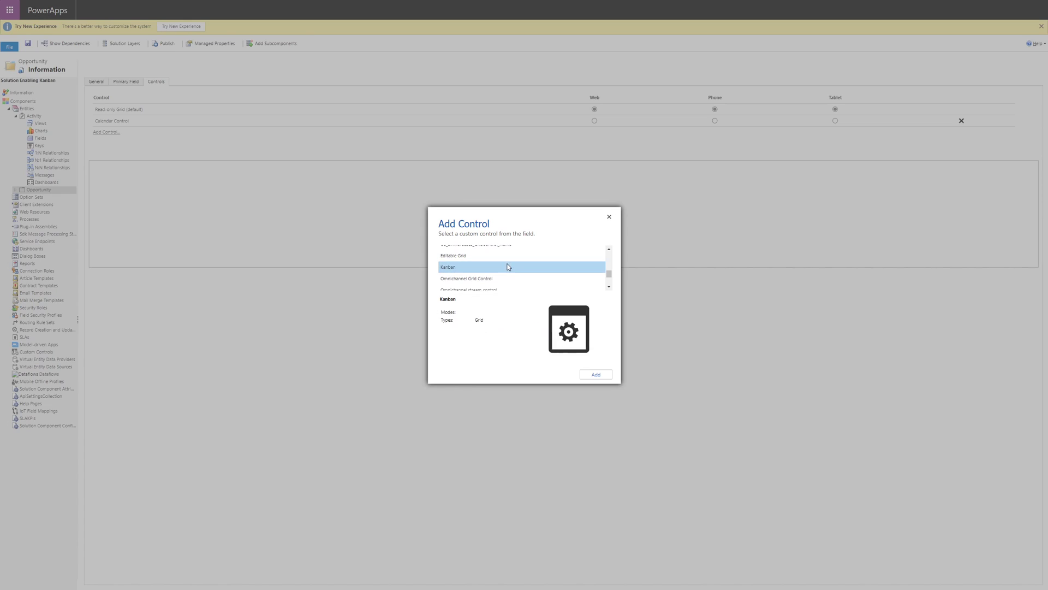
click(596, 374)
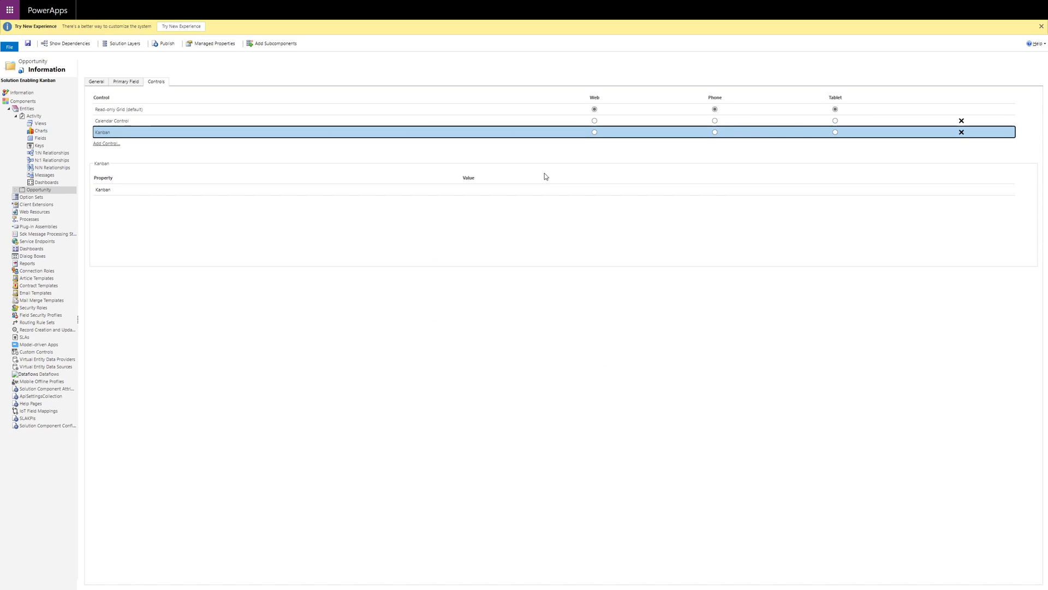
click(595, 132)
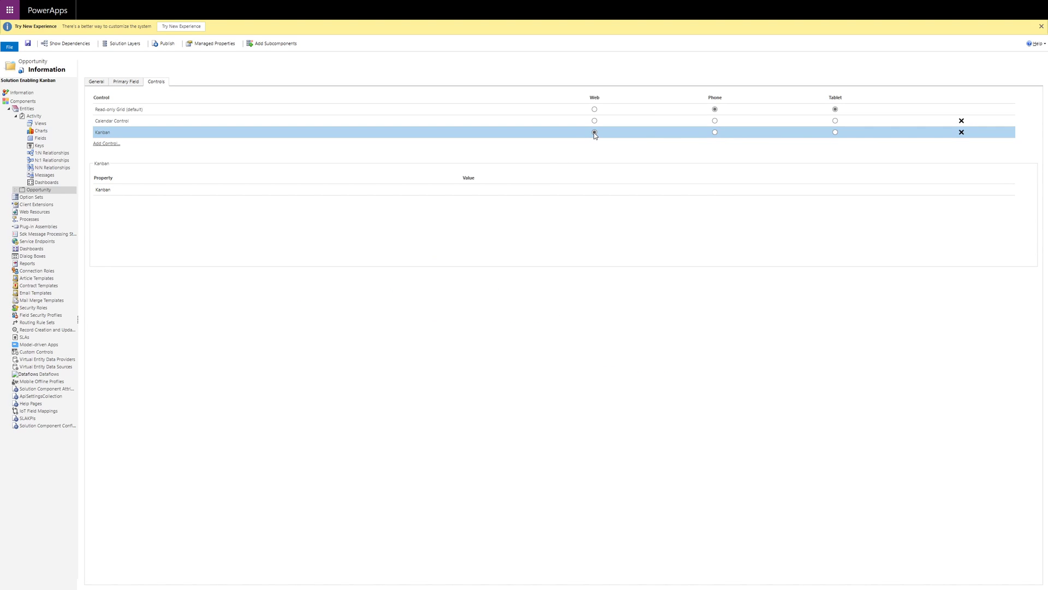
click(28, 44)
click(20, 92)
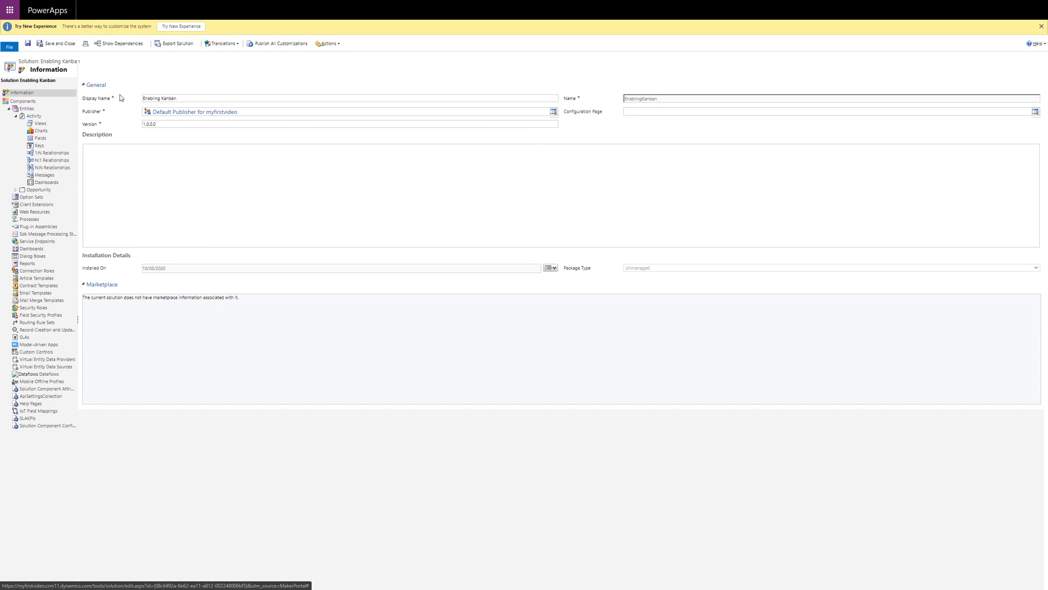
Publish all customizations, then check the Opportunities Show As and Kanban type options.
click(275, 45)
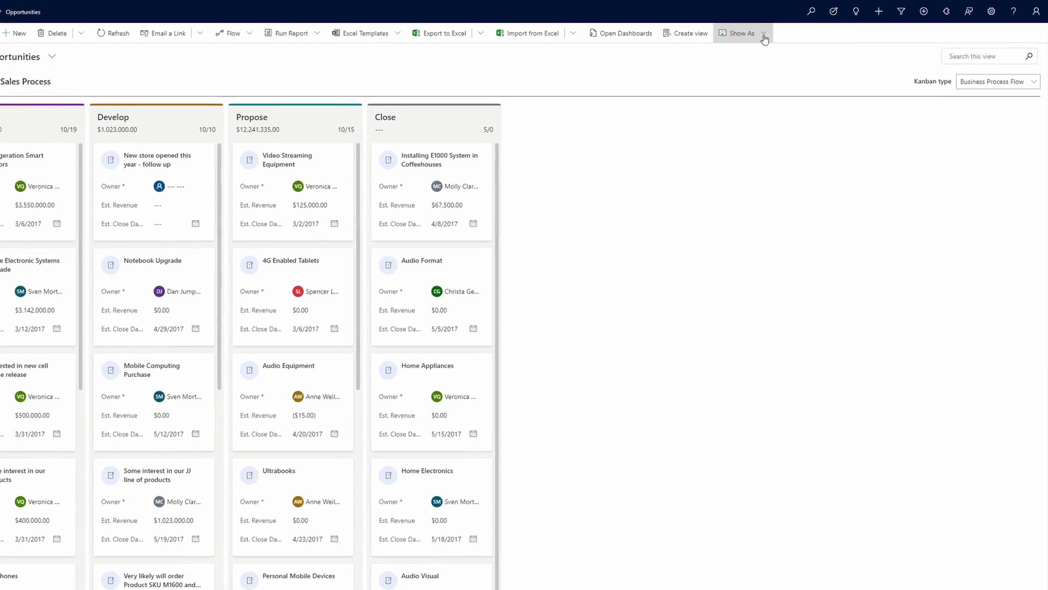
click(764, 35)
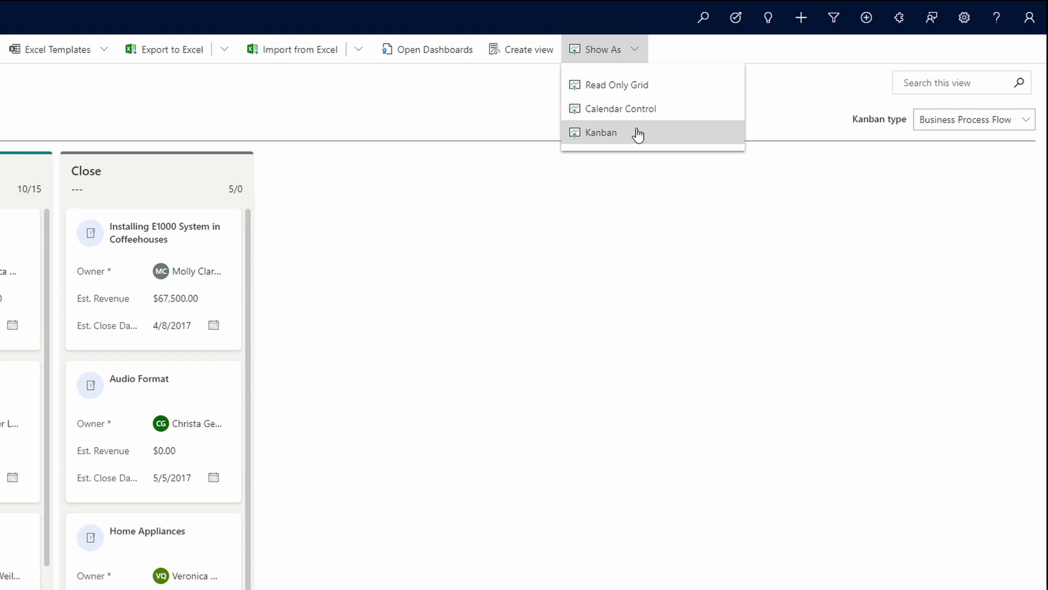
click(661, 161)
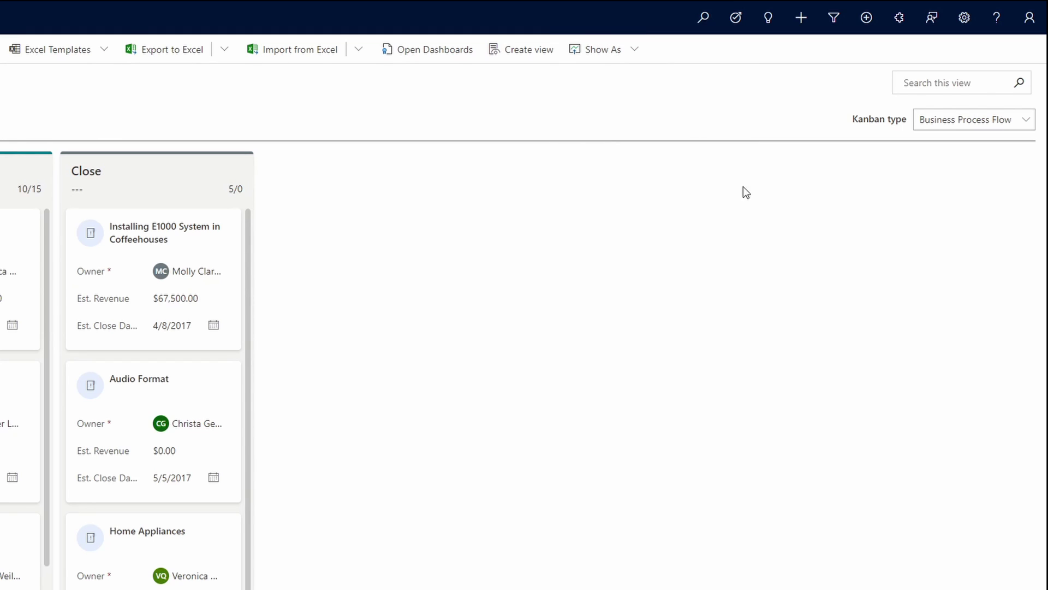
click(1009, 131)
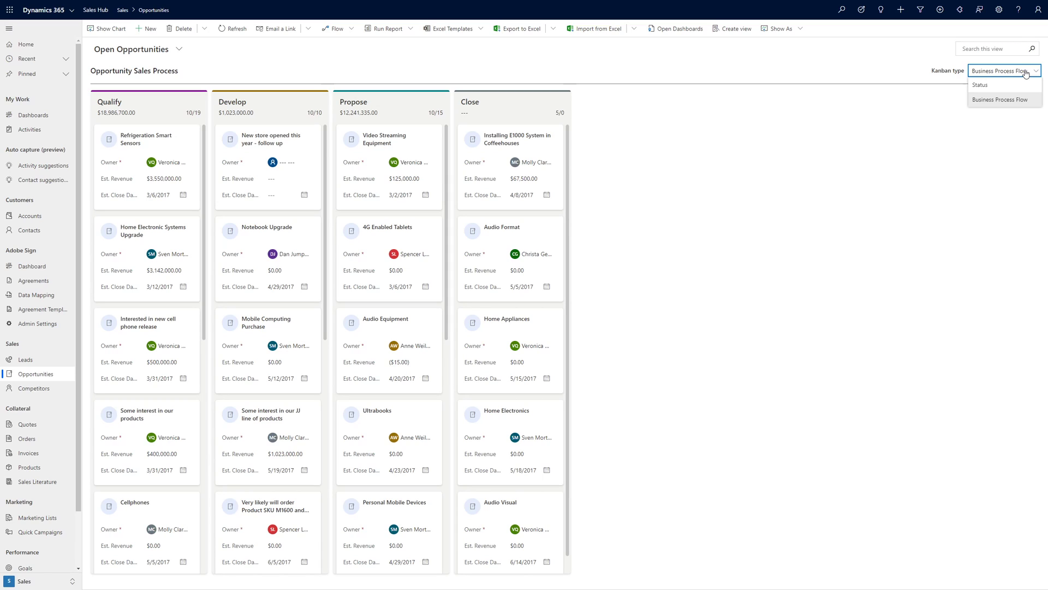
Move Refrigeration Smart Sensors to Develop with Capture Summary 'Ready to purchase', then save and close.
click(1026, 73)
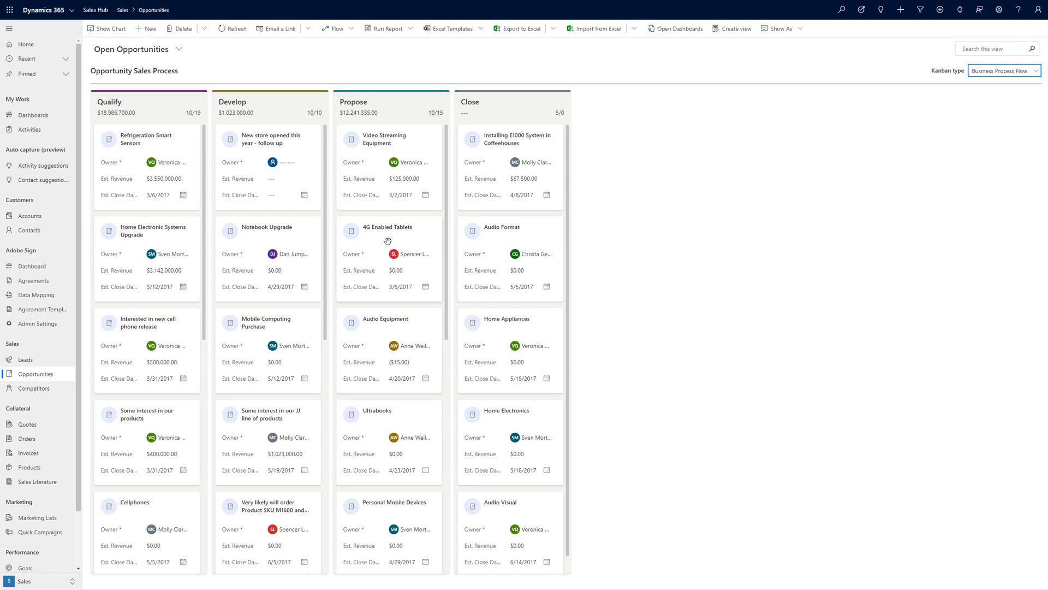
drag(139, 152, 255, 156)
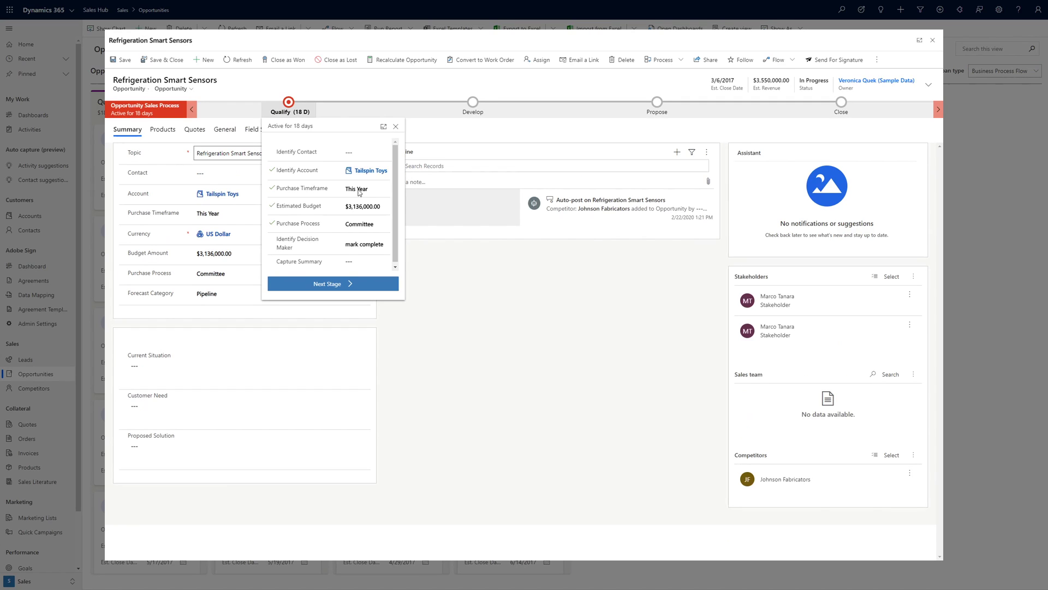
click(359, 259)
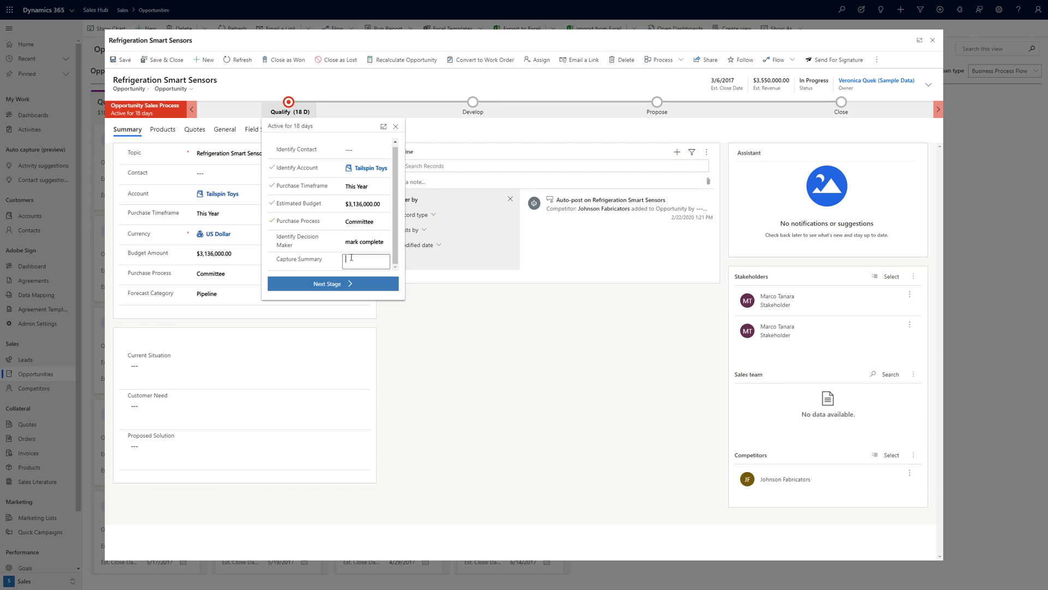
text(Ready to purchase)
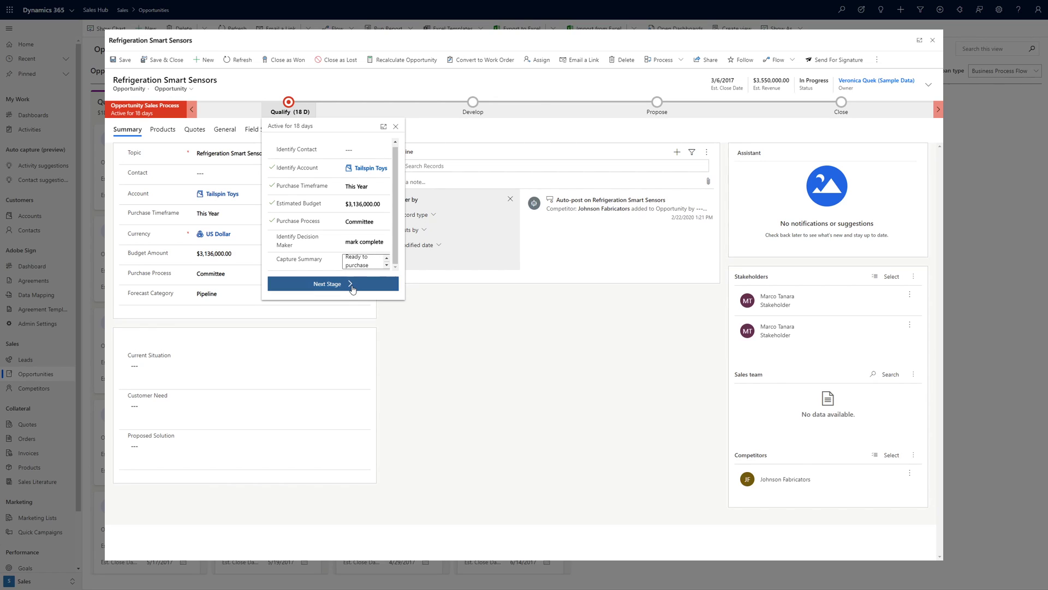
click(352, 289)
click(358, 295)
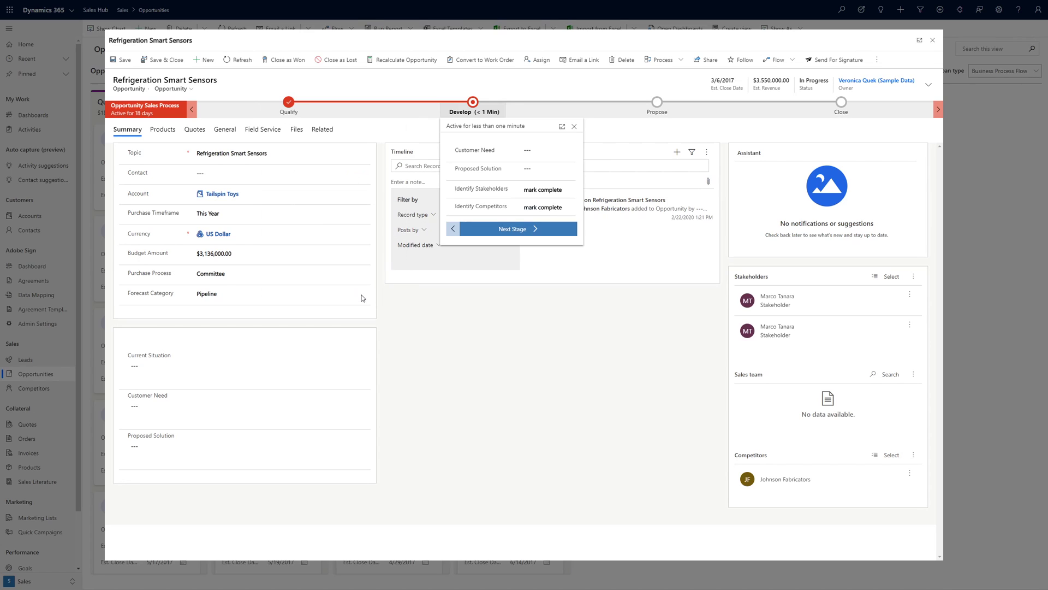
click(166, 60)
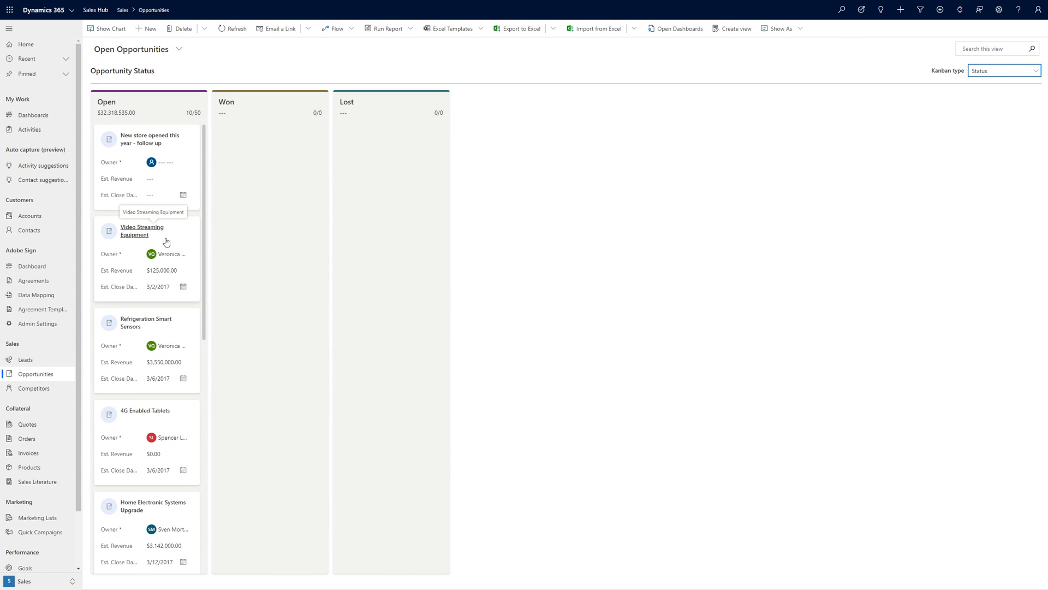
Close Video Streaming Equipment as Won and drag 4G Enabled Tablets back to the Open lane.
drag(166, 242, 298, 200)
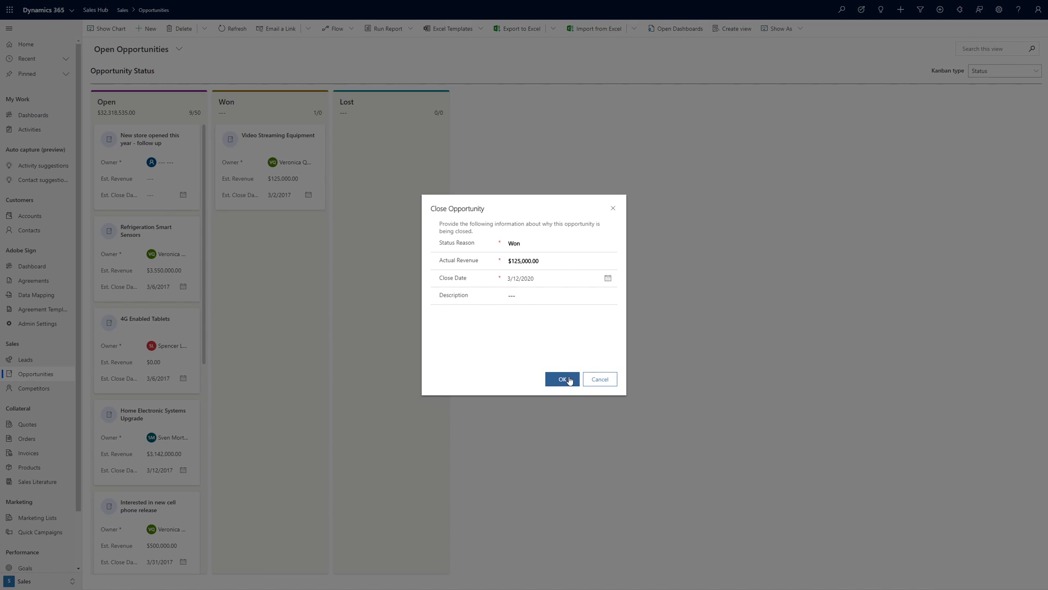
click(563, 379)
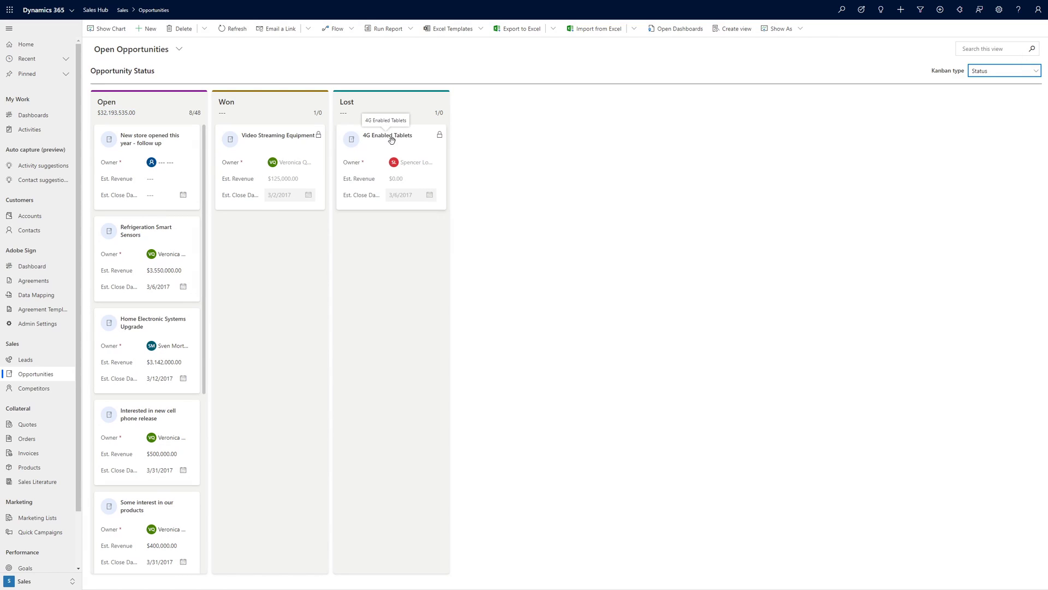
mouse_move(391, 140)
mouse_down()
mouse_move(363, 164)
mouse_move(157, 214)
mouse_up()
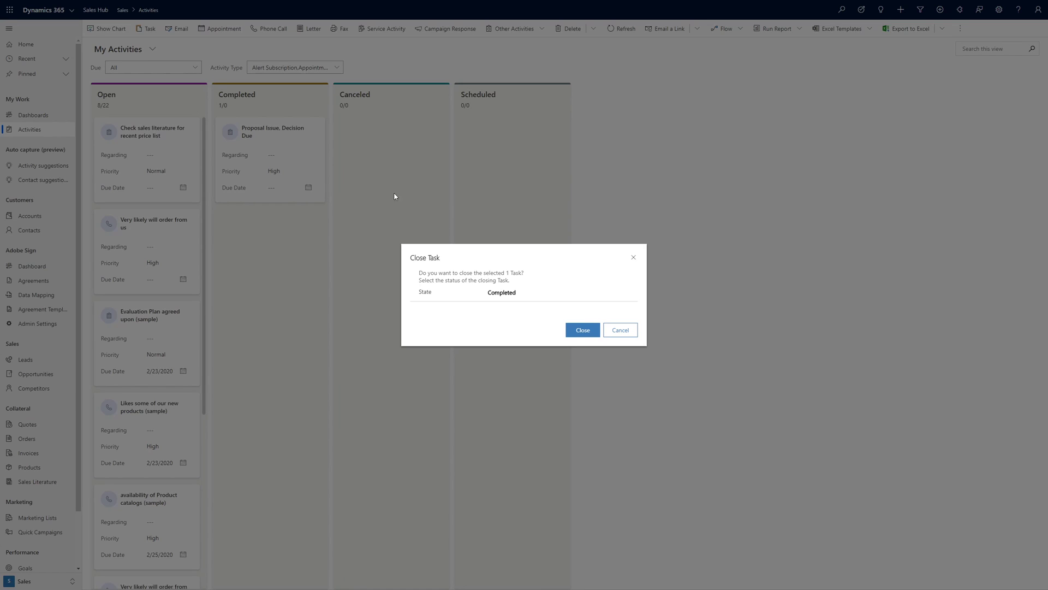
Close the task as Completed and keep the Due filter at All.
click(583, 331)
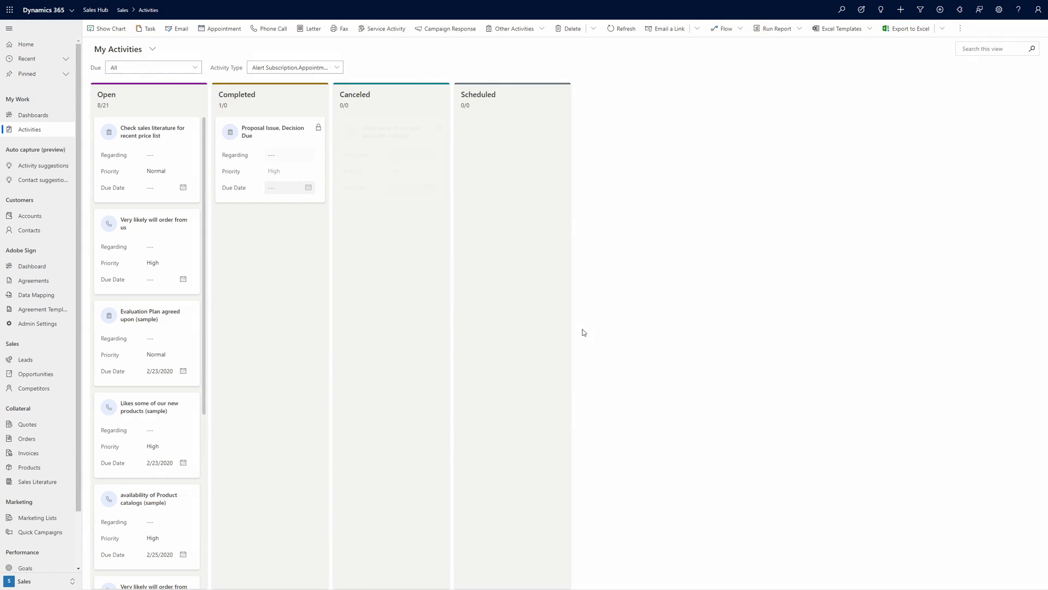
click(196, 67)
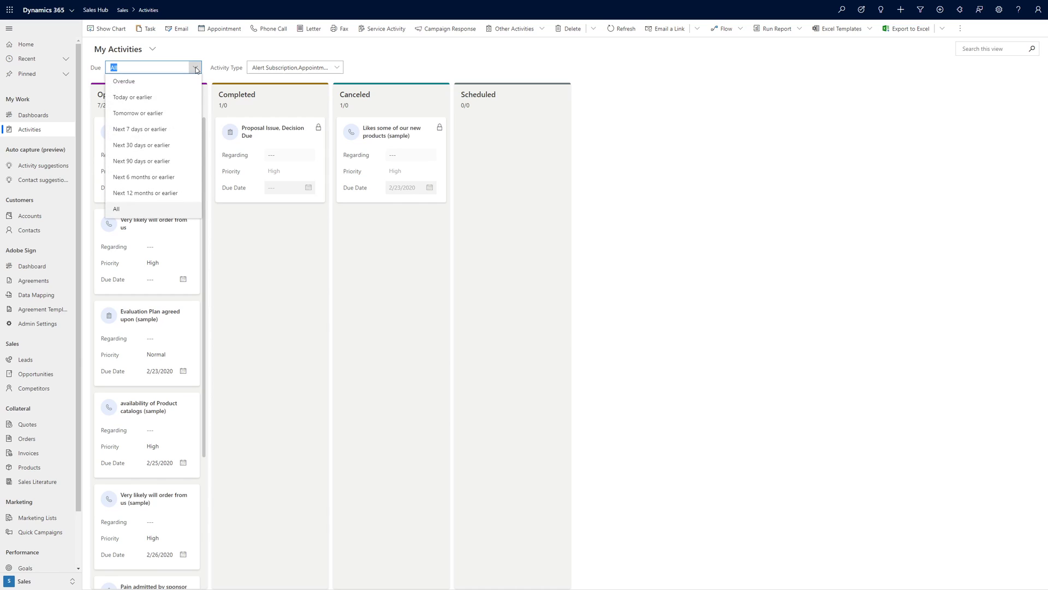
click(340, 70)
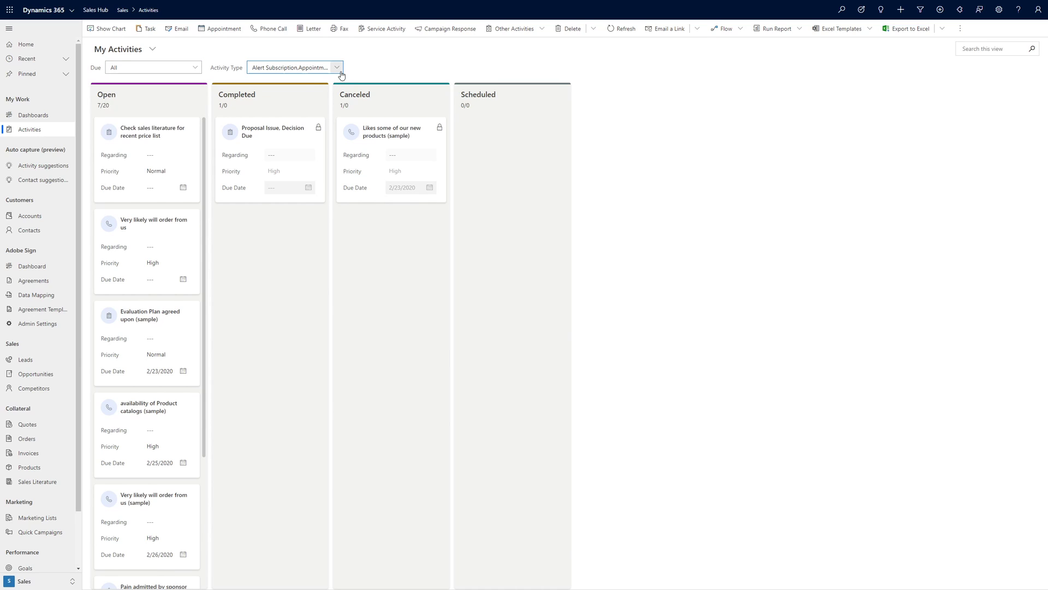
Apply the activity type selection and search activities for '*order'.
click(337, 68)
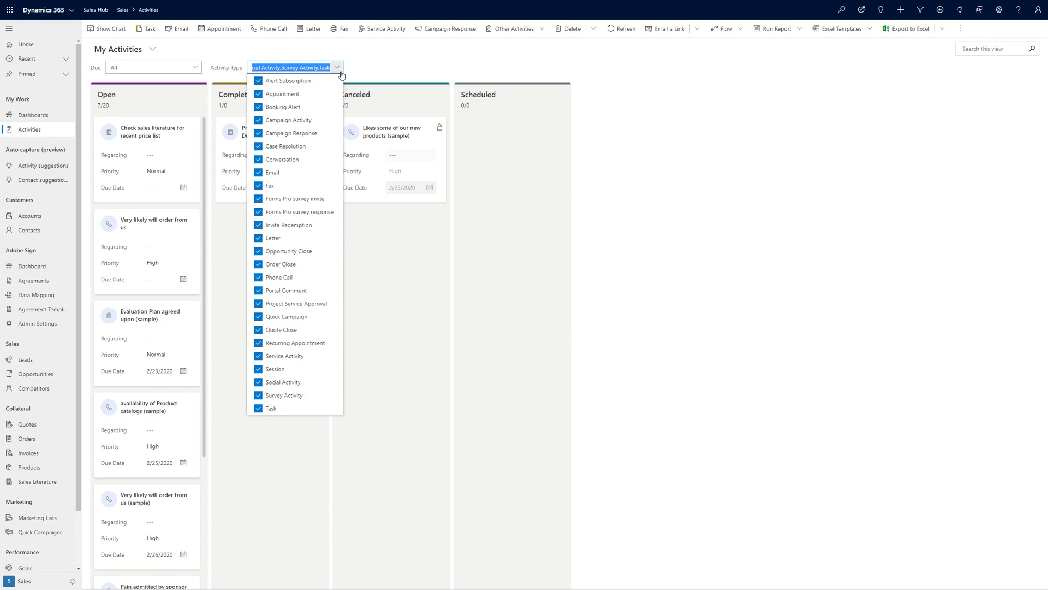
click(988, 38)
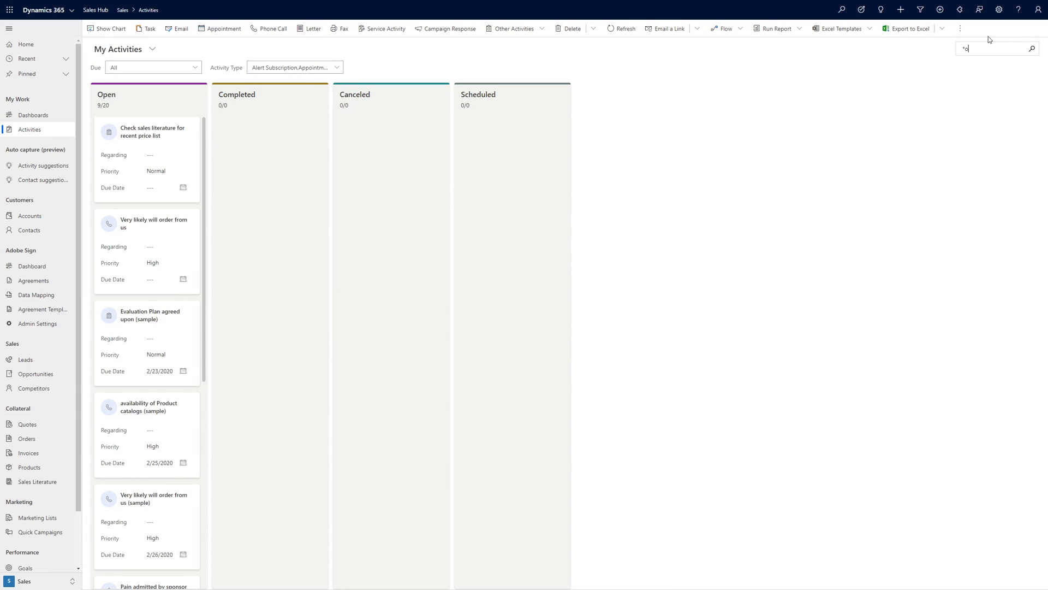
text(*order)
key(Return)
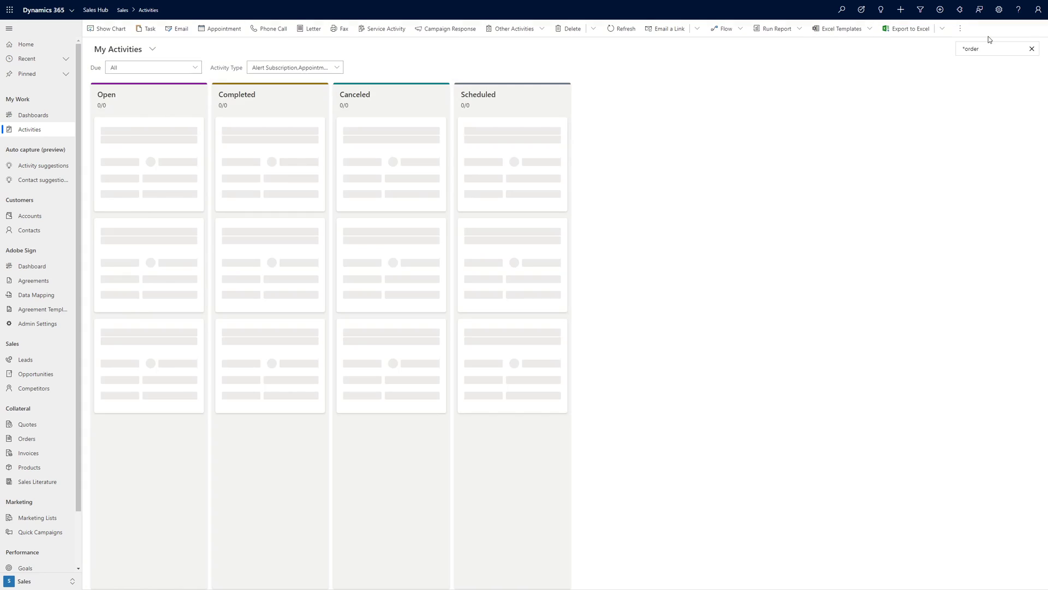